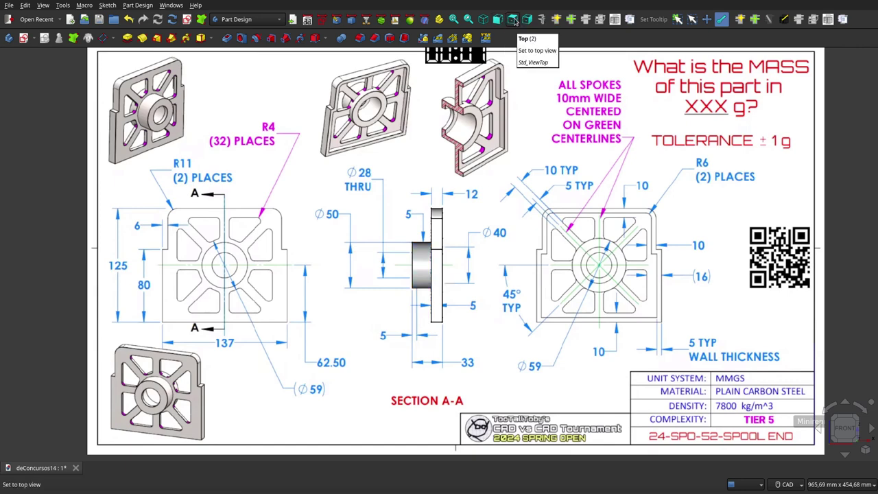
# Step: Switch to the Right view and zoom to frame the part against the reference drawing
pyautogui.click(527, 19)
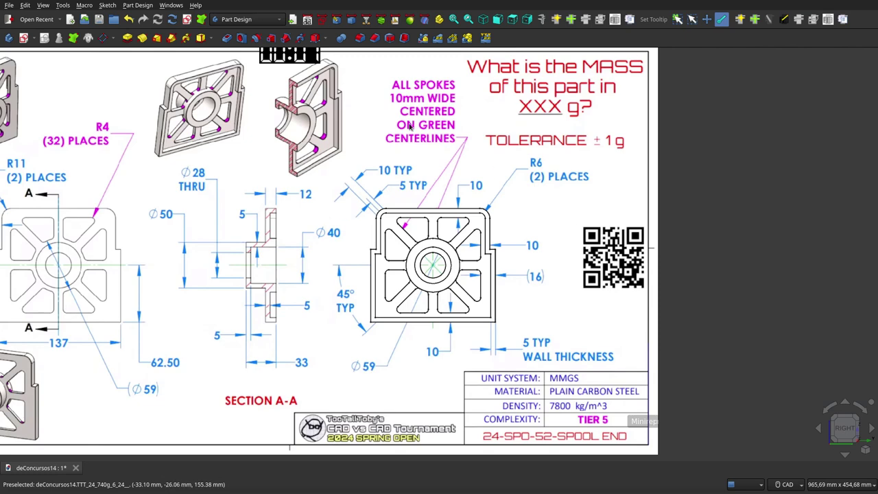
pyautogui.scroll(-1, 409, 126)
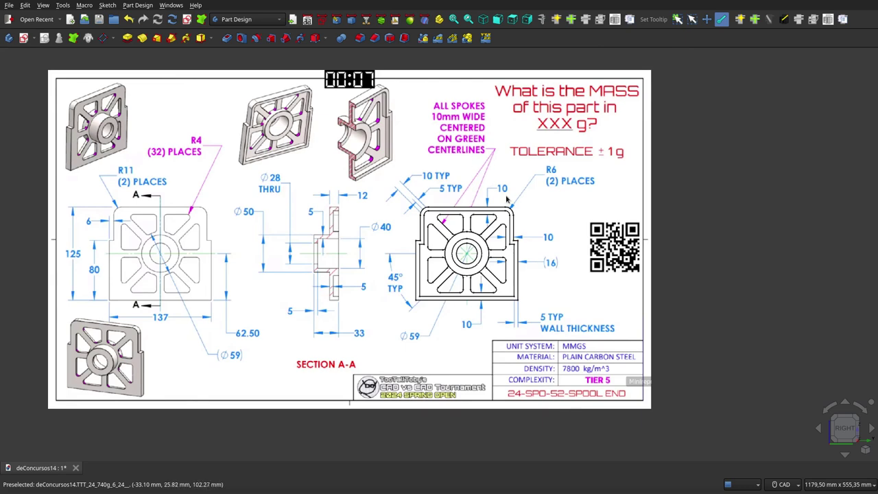
pyautogui.scroll(-2, 507, 199)
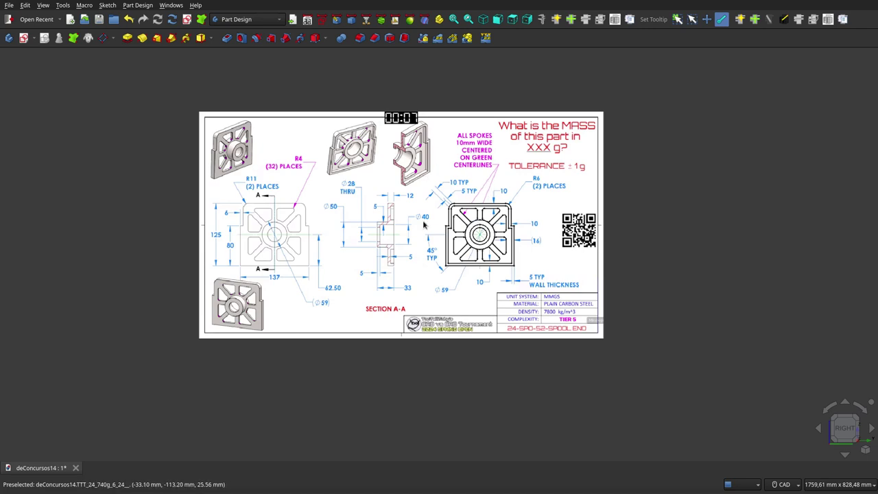
pyautogui.scroll(2, 423, 224)
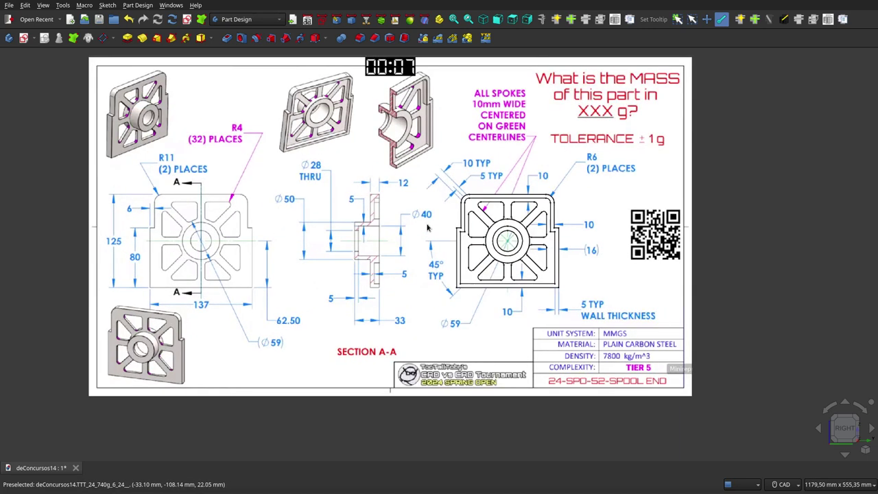
# Step: Switch to Front view and zoom onto Section A-A to line up the hub profile
pyautogui.press('1')
pyautogui.scroll(2, 437, 247)
pyautogui.scroll(1, 436, 247)
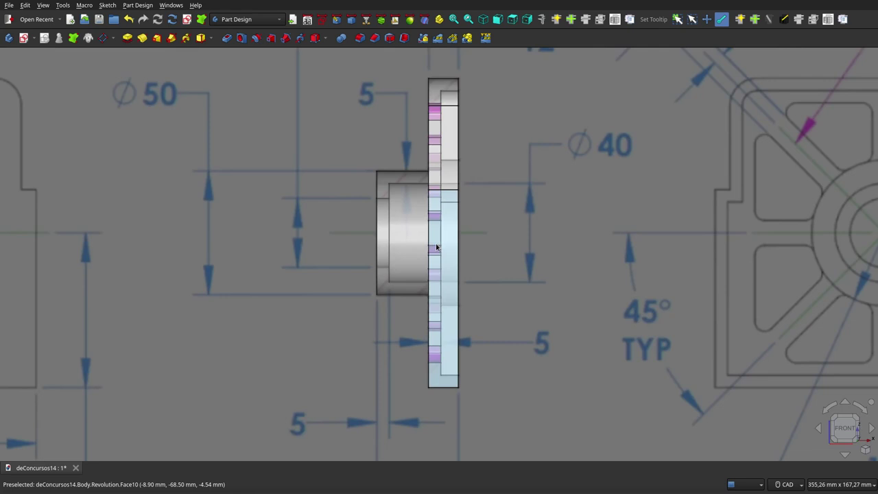
pyautogui.scroll(-1, 436, 247)
pyautogui.scroll(-1, 436, 247)
pyautogui.scroll(-1, 437, 247)
pyautogui.scroll(1, 436, 247)
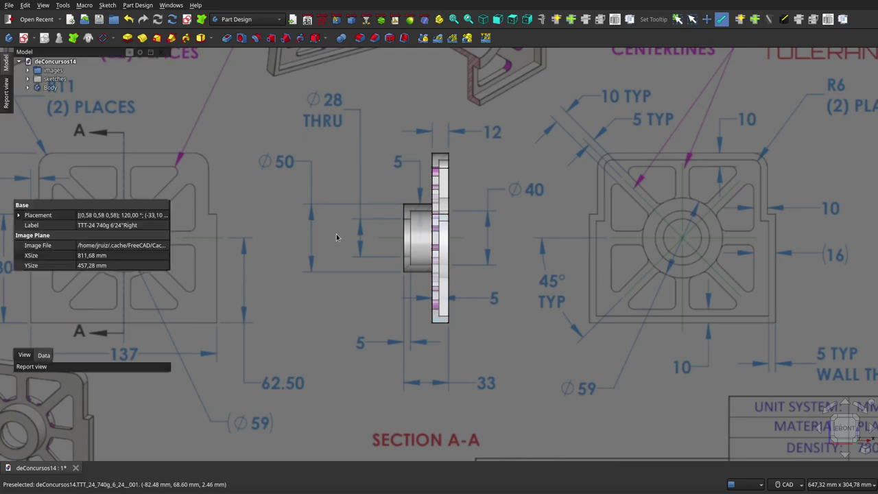
# Step: Toggle the Body and the images group on and off to compare the part with the drawing
pyautogui.click(54, 94)
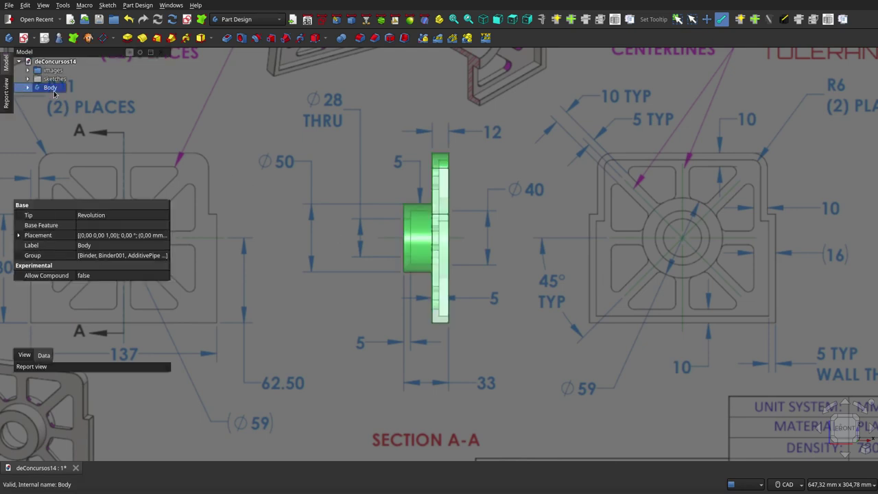
pyautogui.press('space')
pyautogui.press('space')
pyautogui.press('space')
pyautogui.press('space')
pyautogui.keyDown('ctrl'); pyautogui.click(57, 73); pyautogui.keyUp('ctrl')
pyautogui.click(51, 72)
pyautogui.press('space')
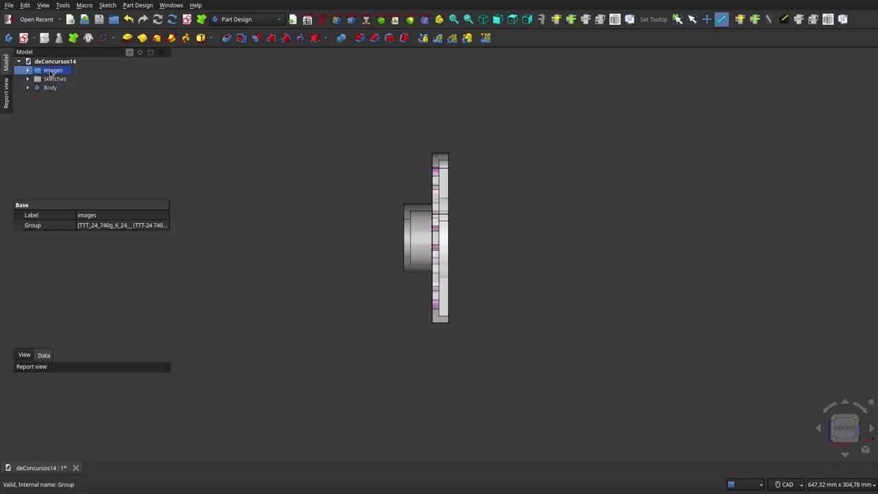
pyautogui.press('space')
pyautogui.press('space')
pyautogui.press('space')
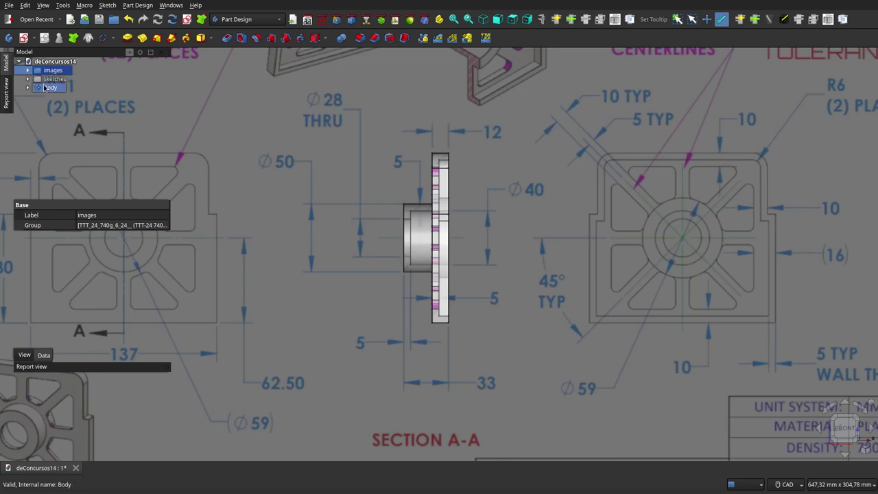
pyautogui.click(44, 88)
pyautogui.press('space')
pyautogui.press('space')
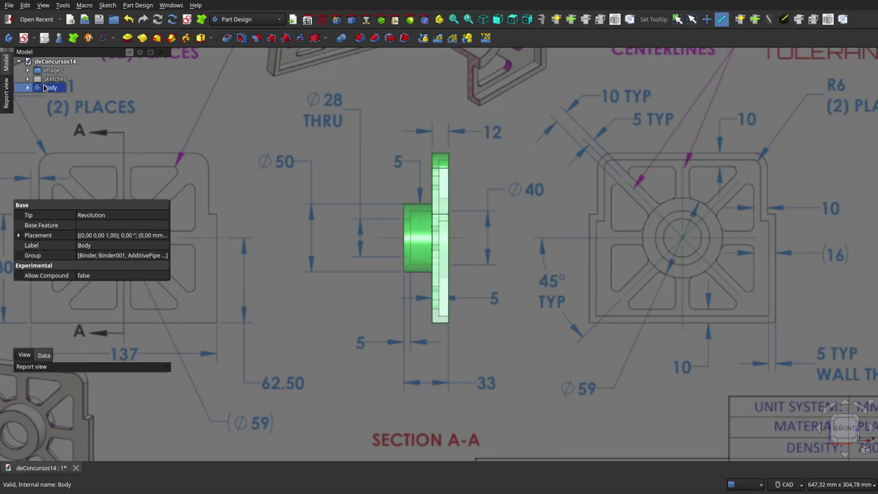
pyautogui.press('space')
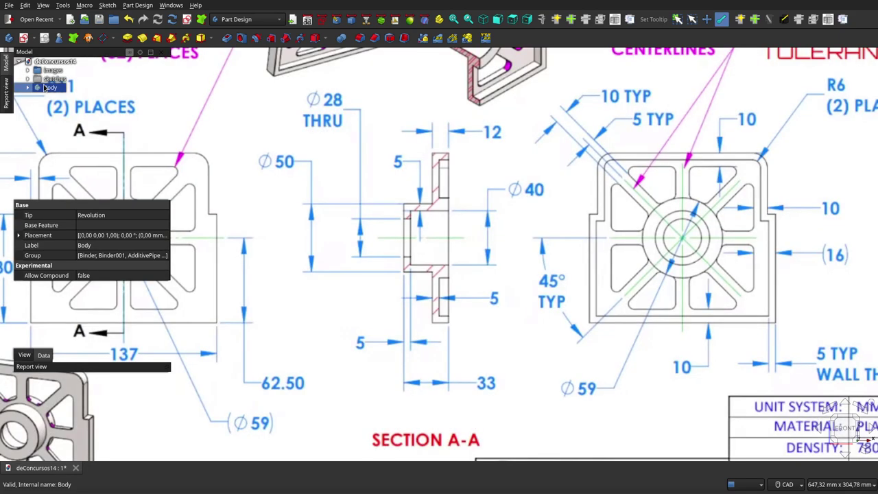
pyautogui.press('space')
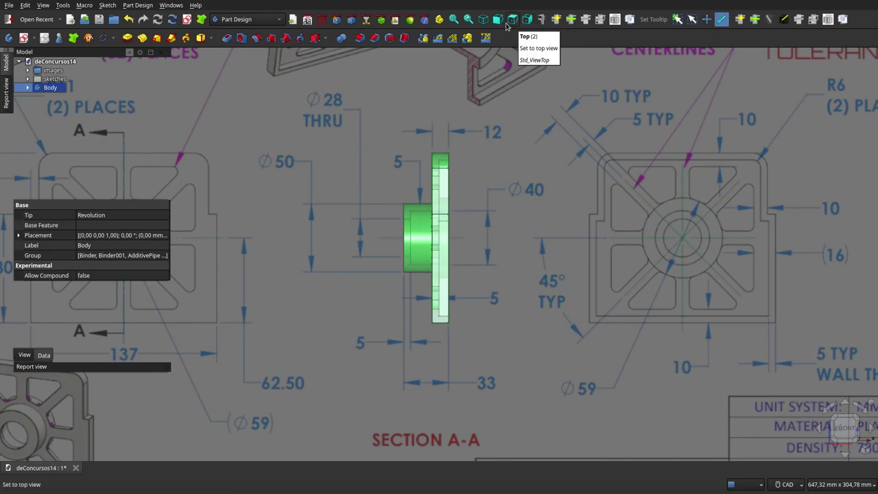
# Step: In Right view, toggle the Body to compare its square frame outline with the drawing
pyautogui.click(526, 20)
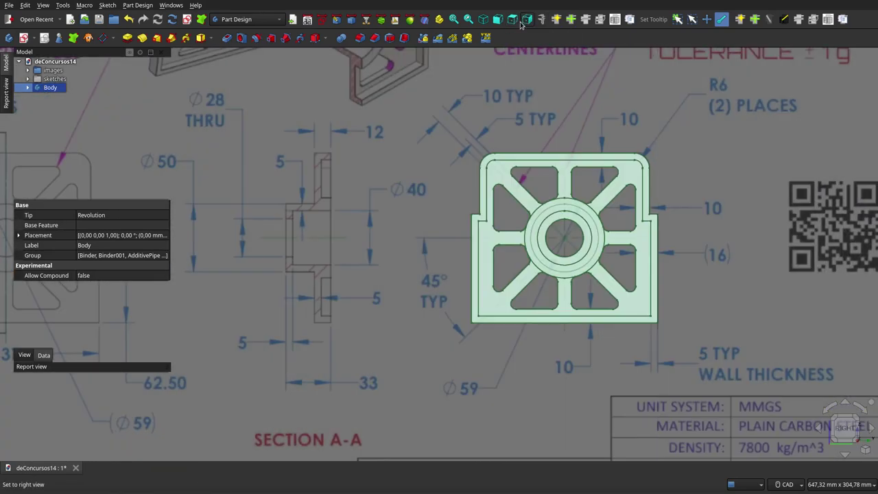
pyautogui.scroll(2, 627, 209)
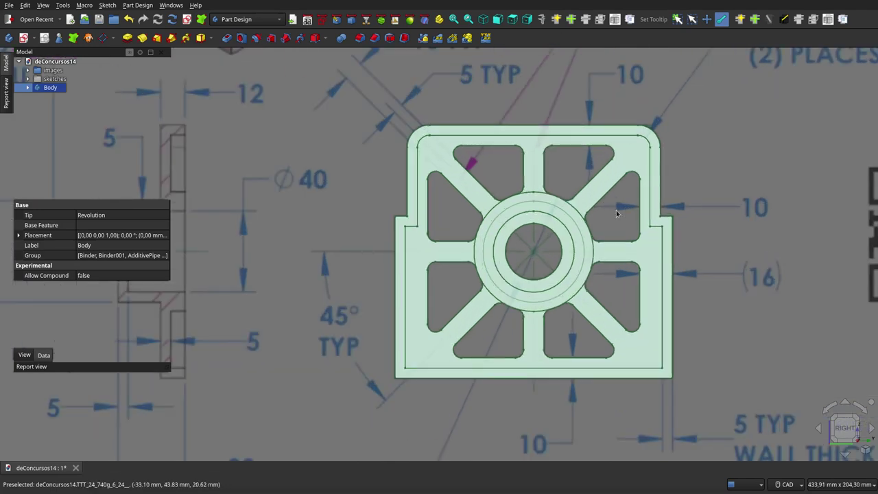
pyautogui.press('space')
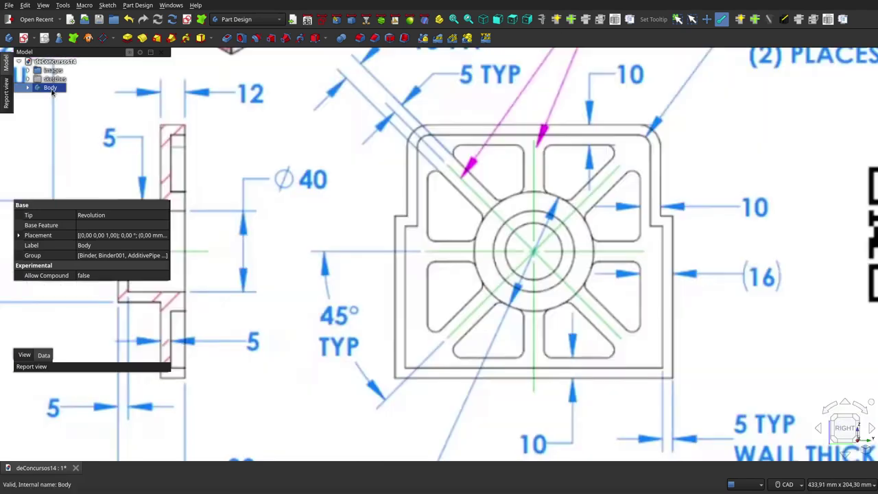
pyautogui.press('space')
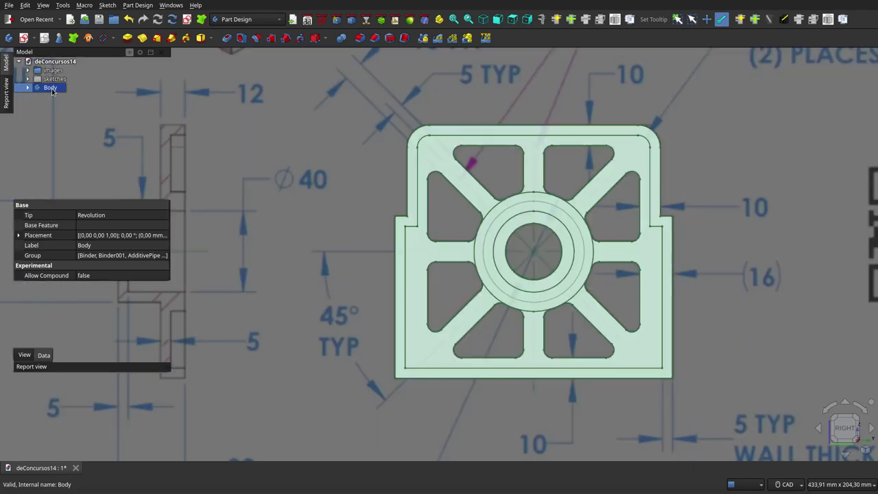
pyautogui.press('space')
pyautogui.press('space')
pyautogui.press('space')
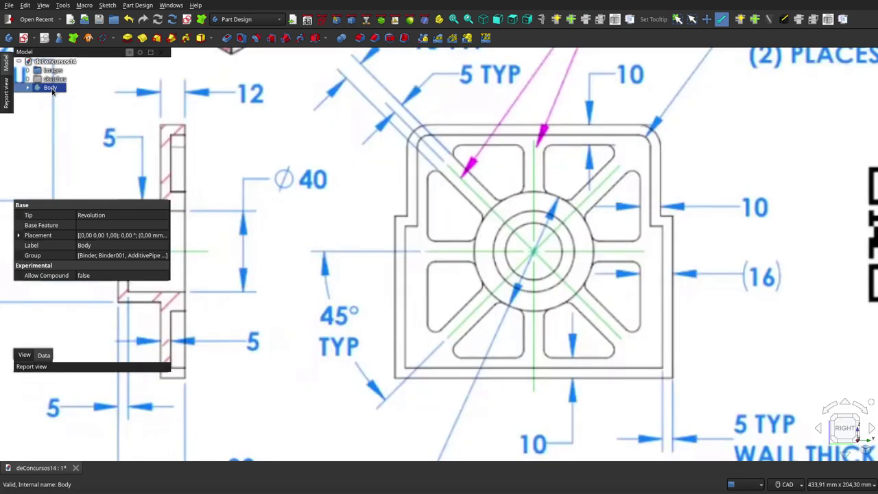
pyautogui.press('space')
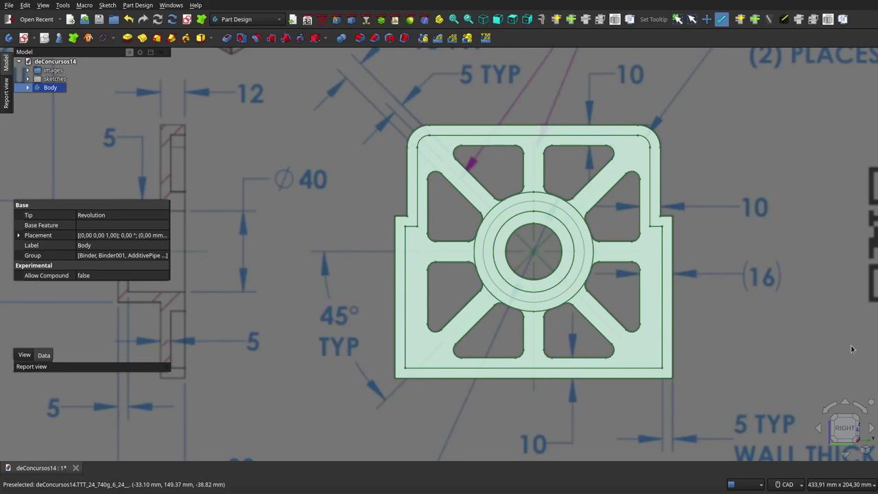
# Step: From the opposite side view, select the image plane, then show the Body solid over it
pyautogui.click(872, 403)
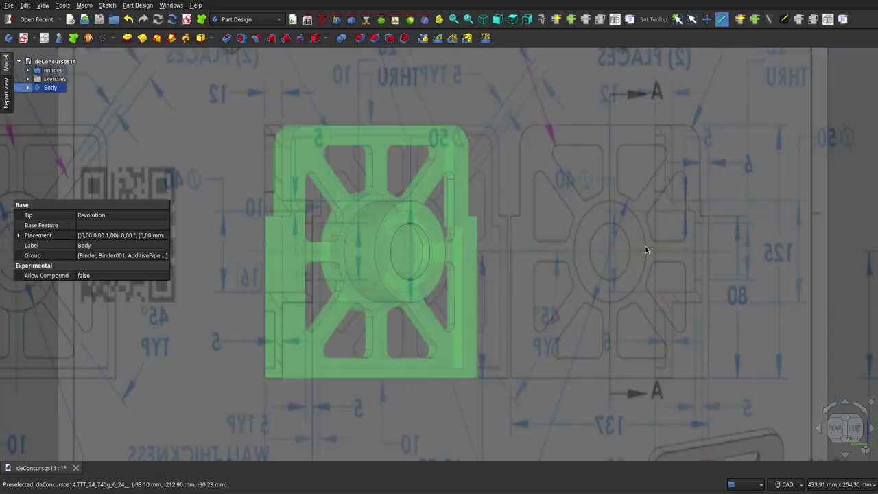
pyautogui.scroll(2, 376, 198)
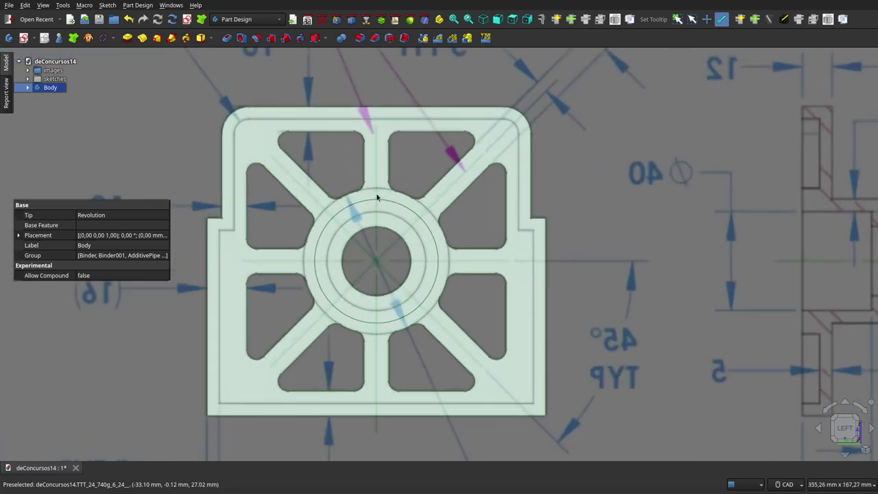
pyautogui.click(377, 198)
pyautogui.scroll(-2, 498, 103)
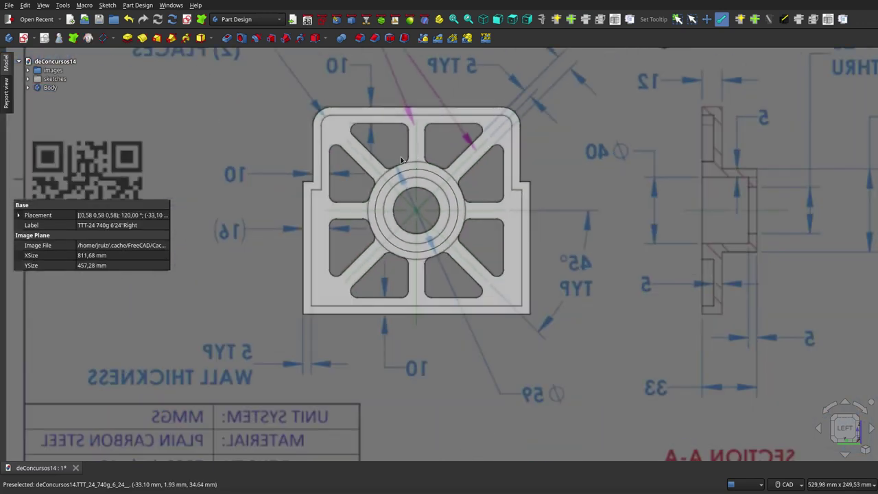
pyautogui.scroll(2, 397, 189)
pyautogui.scroll(2, 398, 189)
pyautogui.scroll(-2, 439, 219)
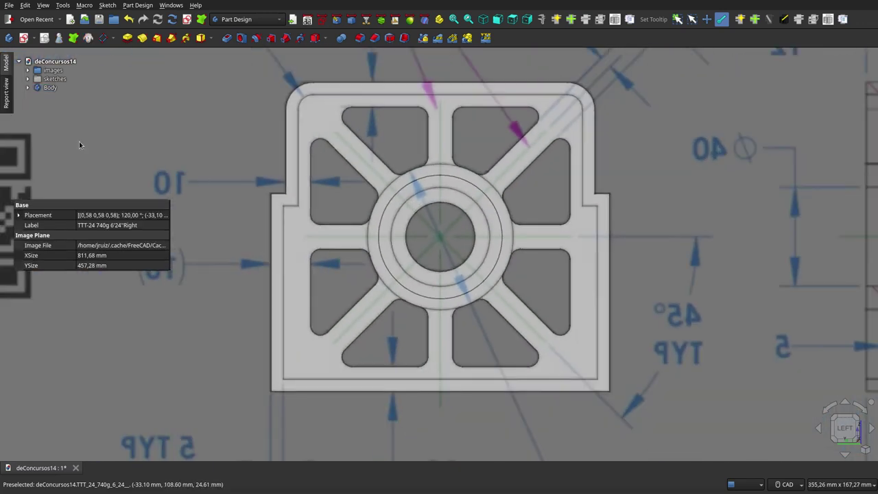
pyautogui.click(43, 89)
pyautogui.click(44, 89)
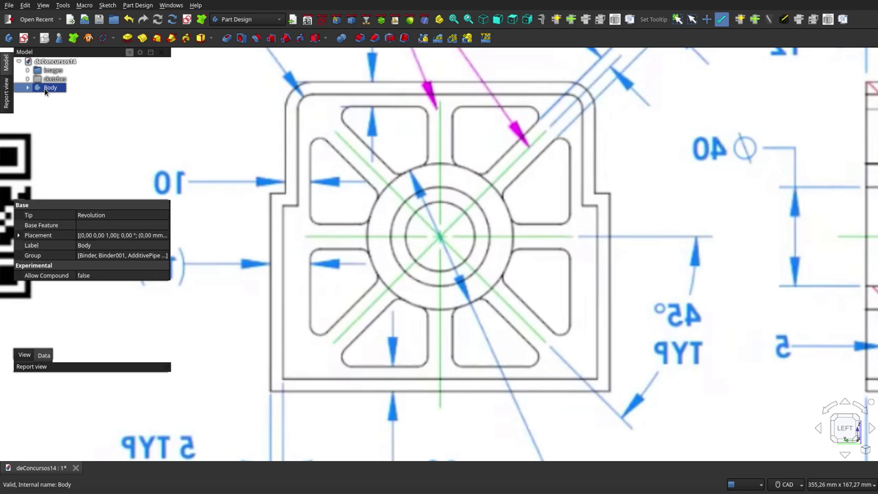
pyautogui.press('space')
pyautogui.press('space')
pyautogui.press('space')
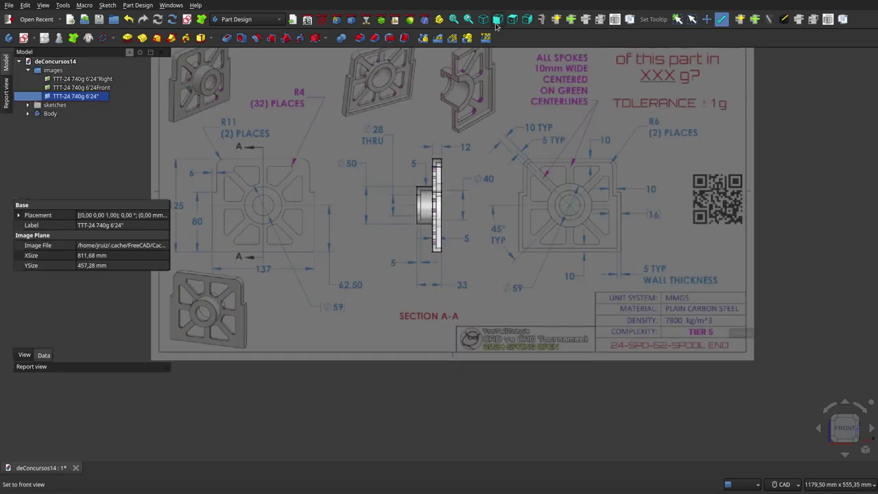
pyautogui.click(483, 20)
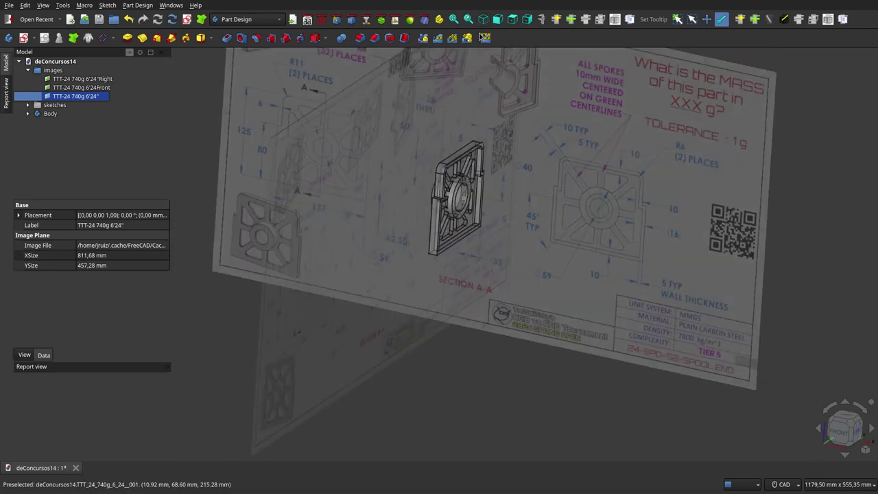
pyautogui.scroll(5, 464, 155)
pyautogui.scroll(-3, 463, 155)
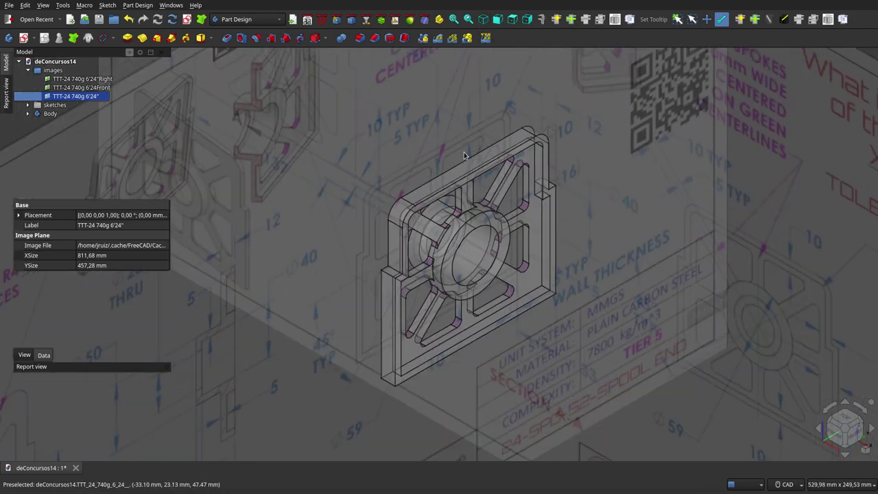
pyautogui.scroll(-3, 466, 165)
pyautogui.moveTo(497, 193)
pyautogui.mouseDown(button='middle')
pyautogui.moveTo(551, 136)
pyautogui.moveTo(544, 246)
pyautogui.moveTo(386, 248)
pyautogui.mouseUp(button='middle')
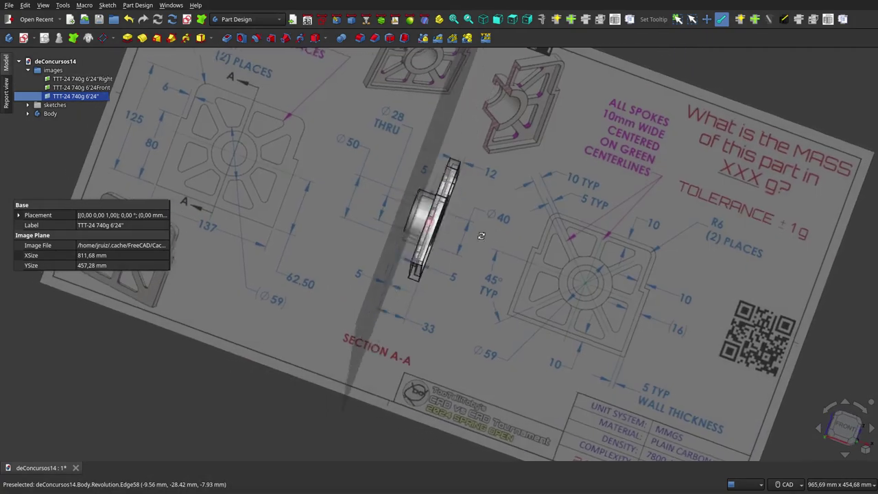
pyautogui.click(497, 19)
pyautogui.moveTo(484, 214)
pyautogui.mouseDown(button='middle')
pyautogui.moveTo(438, 262)
pyautogui.moveTo(520, 144)
pyautogui.mouseUp(button='middle')
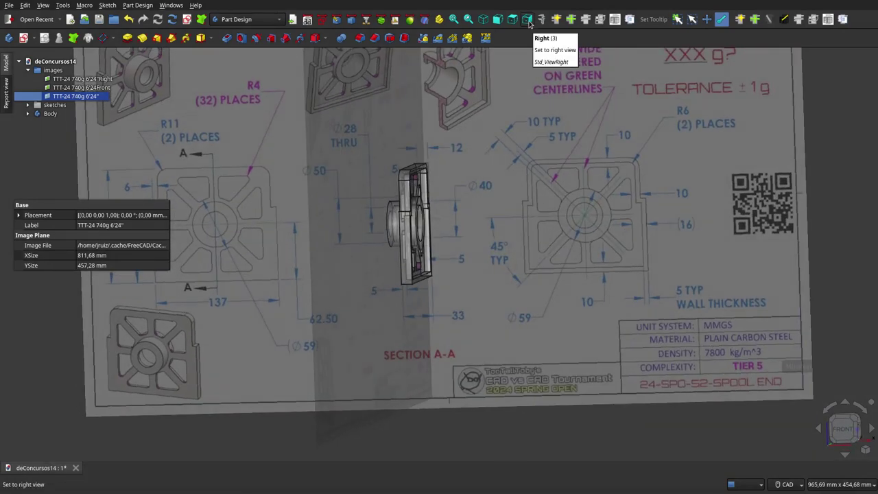
pyautogui.click(526, 21)
pyautogui.moveTo(396, 194)
pyautogui.mouseDown(button='middle')
pyautogui.moveTo(463, 250)
pyautogui.moveTo(547, 196)
pyautogui.moveTo(584, 194)
pyautogui.moveTo(609, 174)
pyautogui.moveTo(619, 194)
pyautogui.mouseUp(button='middle')
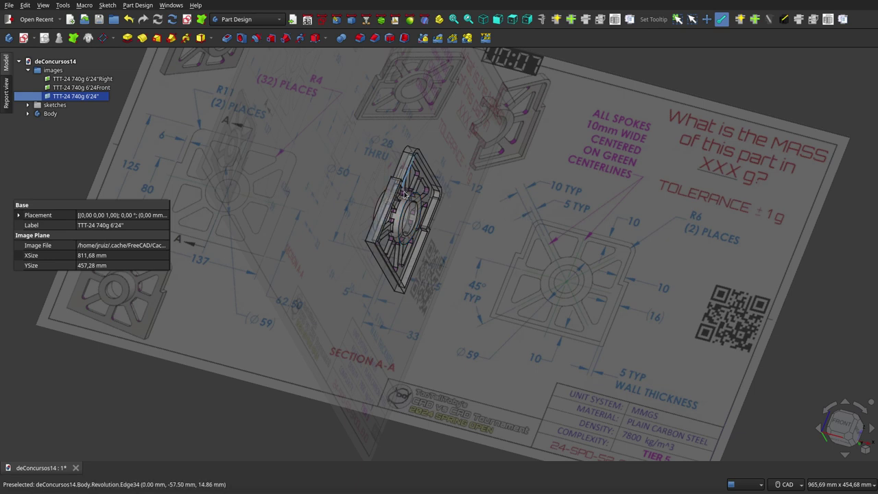
pyautogui.click(420, 207)
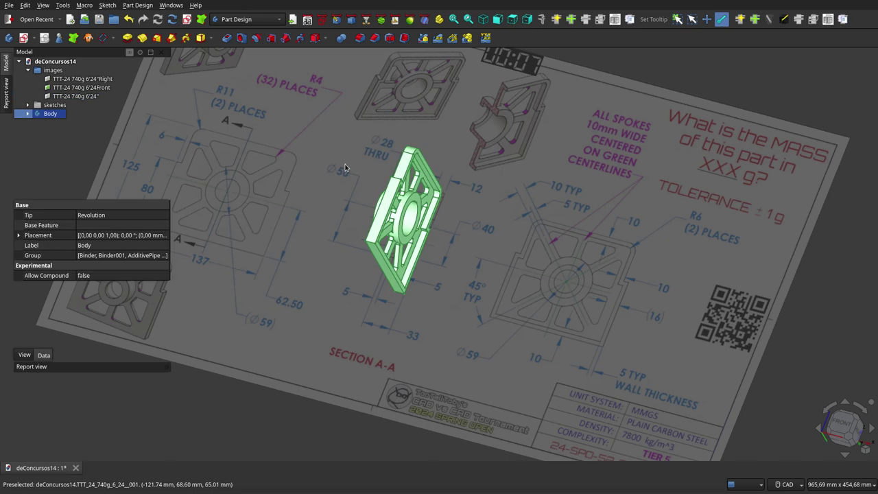
pyautogui.moveTo(483, 239); pyautogui.dragTo(504, 260, button='middle')
pyautogui.click(454, 245)
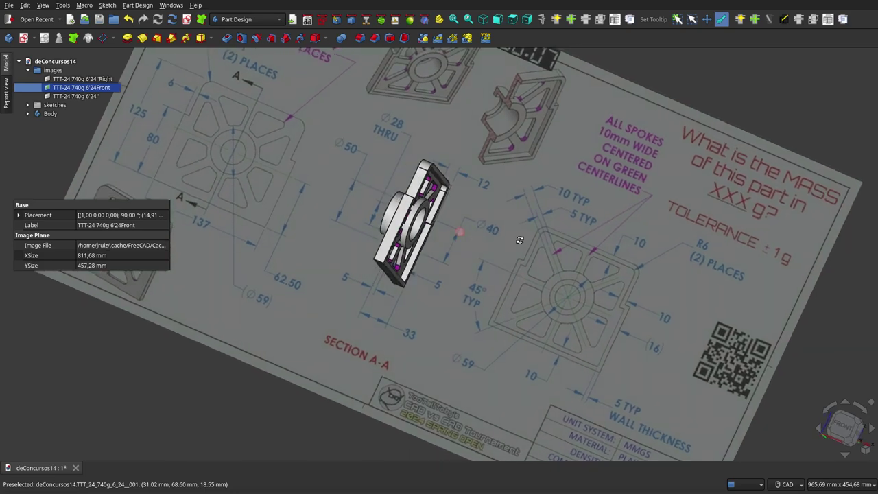
pyautogui.scroll(-3, 504, 260)
pyautogui.moveTo(457, 295)
pyautogui.mouseDown(button='middle')
pyautogui.moveTo(539, 249)
pyautogui.moveTo(478, 233)
pyautogui.mouseUp(button='middle')
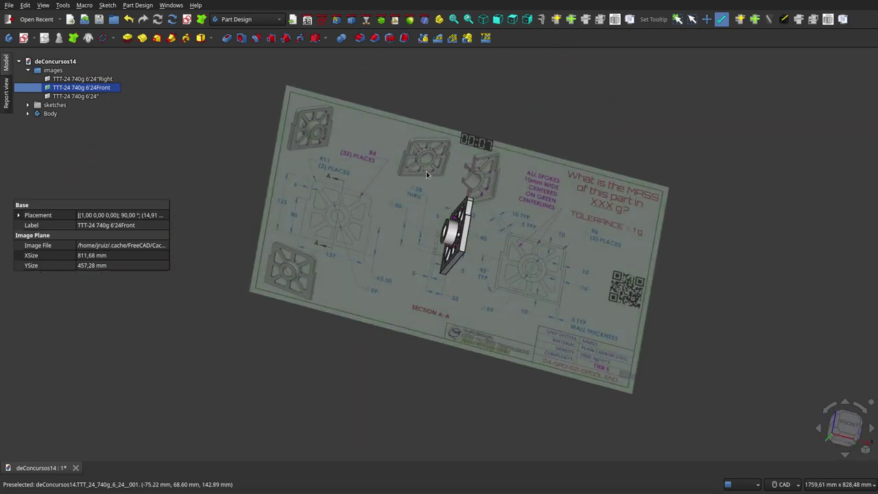
pyautogui.scroll(3, 426, 171)
pyautogui.moveTo(463, 176); pyautogui.dragTo(399, 237, button='middle')
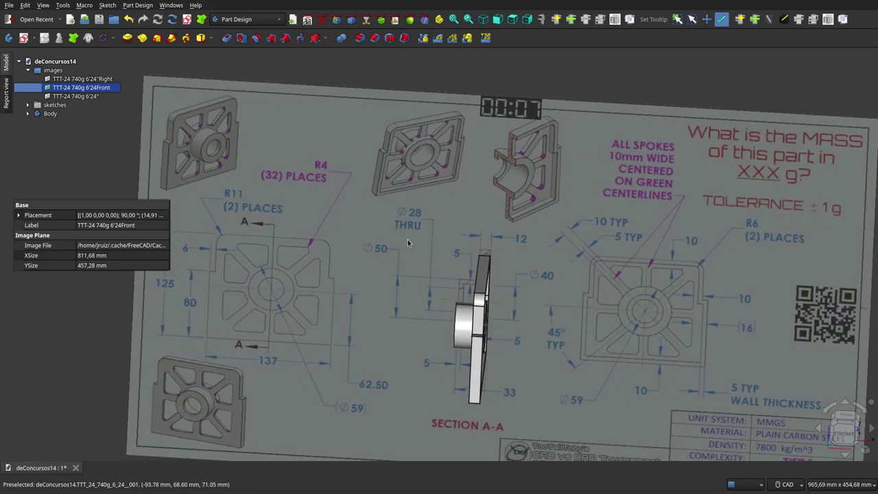
# Step: Orbit to compare the section with the Front image plane, then hide the reference image planes
pyautogui.scroll(2, 407, 242)
pyautogui.scroll(-2, 408, 242)
pyautogui.scroll(-2, 408, 242)
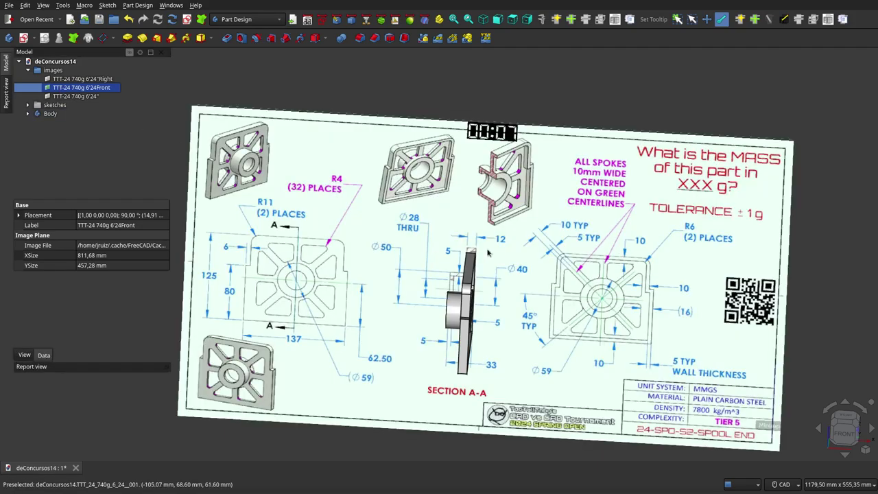
pyautogui.moveTo(513, 244)
pyautogui.mouseDown(button='middle')
pyautogui.moveTo(488, 250)
pyautogui.moveTo(514, 296)
pyautogui.moveTo(388, 217)
pyautogui.moveTo(600, 189)
pyautogui.moveTo(598, 282)
pyautogui.mouseUp(button='middle')
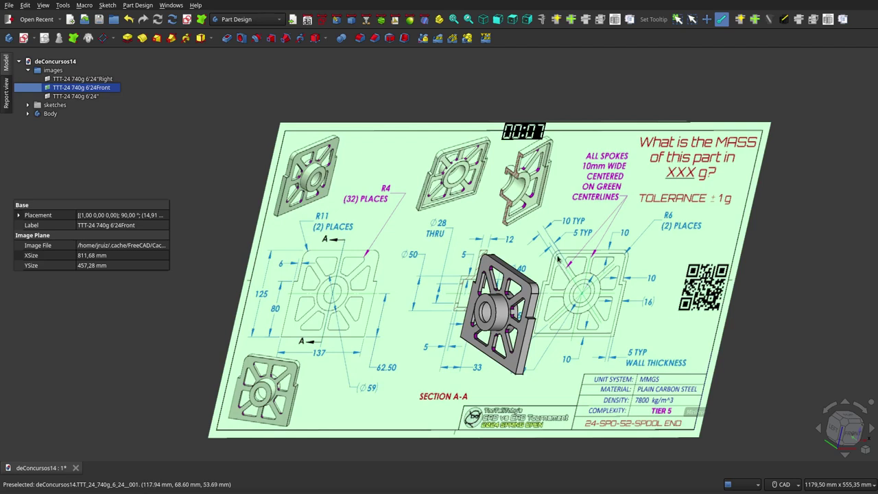
pyautogui.press('space')
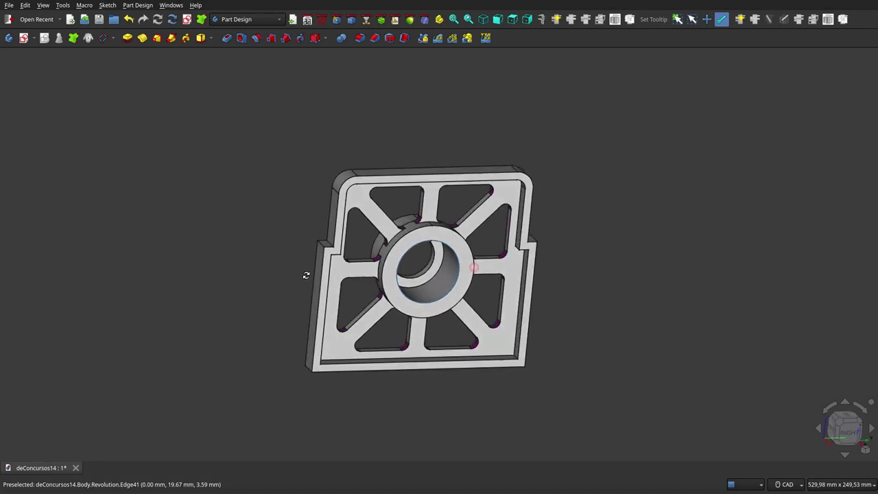
pyautogui.moveTo(306, 275); pyautogui.dragTo(364, 277, button='middle')
pyautogui.scroll(3, 447, 286)
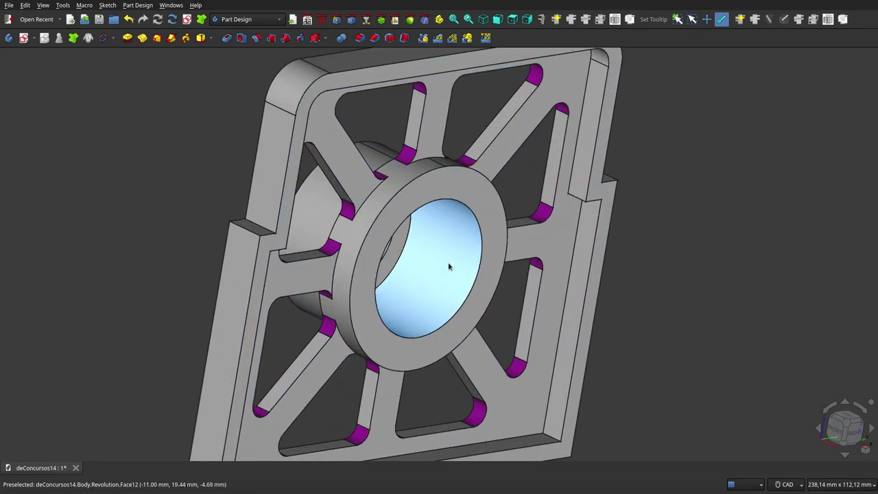
pyautogui.scroll(-3, 449, 267)
pyautogui.moveTo(415, 261)
pyautogui.mouseDown(button='middle')
pyautogui.moveTo(369, 231)
pyautogui.moveTo(403, 123)
pyautogui.moveTo(415, 182)
pyautogui.moveTo(455, 222)
pyautogui.mouseUp(button='middle')
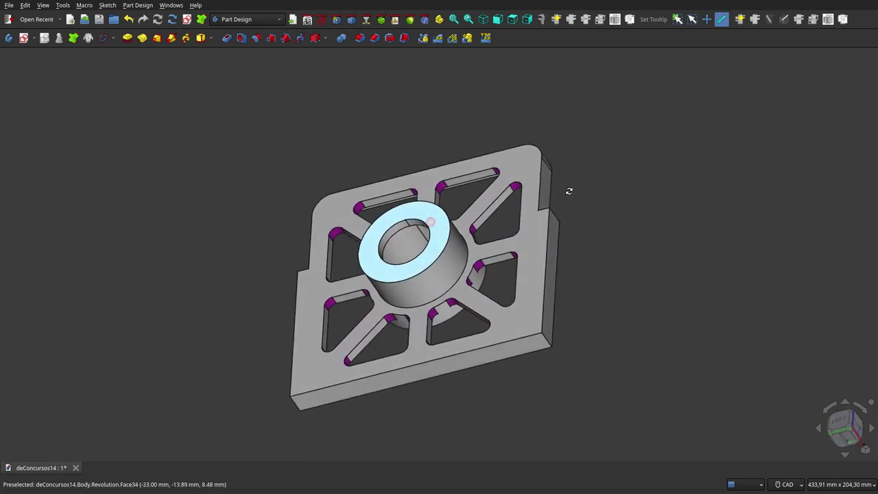
pyautogui.moveTo(556, 146)
pyautogui.mouseDown(button='middle')
pyautogui.moveTo(556, 172)
pyautogui.moveTo(409, 232)
pyautogui.moveTo(254, 227)
pyautogui.moveTo(215, 235)
pyautogui.mouseUp(button='middle')
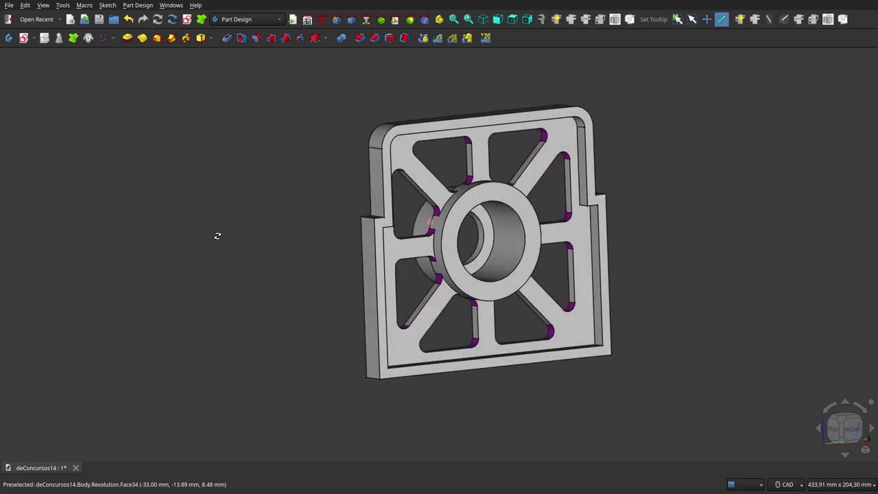
pyautogui.moveTo(494, 240)
pyautogui.mouseDown(button='middle')
pyautogui.moveTo(439, 231)
pyautogui.moveTo(402, 248)
pyautogui.moveTo(383, 203)
pyautogui.moveTo(390, 180)
pyautogui.moveTo(416, 276)
pyautogui.moveTo(514, 208)
pyautogui.moveTo(443, 237)
pyautogui.moveTo(454, 231)
pyautogui.moveTo(430, 162)
pyautogui.moveTo(443, 149)
pyautogui.moveTo(412, 172)
pyautogui.moveTo(449, 230)
pyautogui.moveTo(448, 266)
pyautogui.moveTo(595, 282)
pyautogui.moveTo(682, 246)
pyautogui.mouseUp(button='middle')
pyautogui.scroll(-3, 456, 235)
pyautogui.scroll(-2, 456, 234)
pyautogui.moveTo(422, 206)
pyautogui.mouseDown(button='middle')
pyautogui.moveTo(507, 229)
pyautogui.moveTo(552, 224)
pyautogui.moveTo(586, 188)
pyautogui.mouseUp(button='middle')
pyautogui.scroll(5, 442, 285)
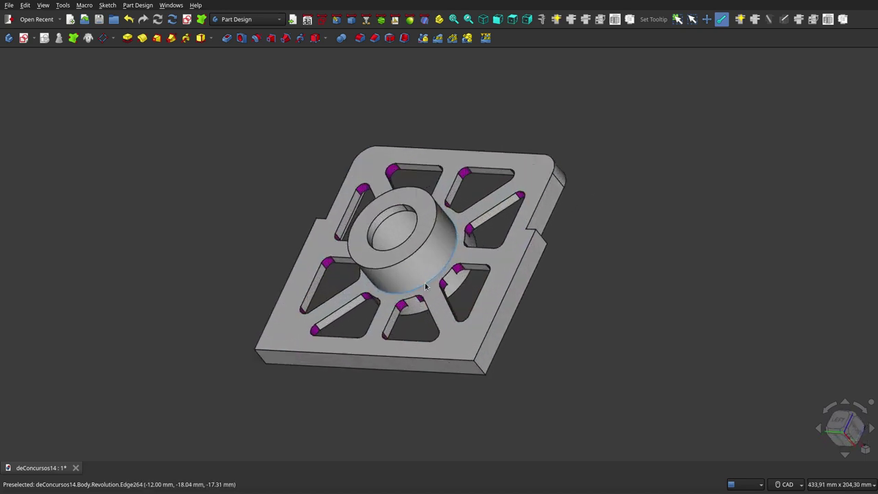
pyautogui.moveTo(442, 285)
pyautogui.mouseDown(button='middle')
pyautogui.moveTo(416, 269)
pyautogui.moveTo(471, 290)
pyautogui.moveTo(539, 288)
pyautogui.moveTo(583, 249)
pyautogui.moveTo(583, 196)
pyautogui.moveTo(565, 235)
pyautogui.moveTo(473, 226)
pyautogui.moveTo(400, 205)
pyautogui.moveTo(270, 147)
pyautogui.moveTo(181, 82)
pyautogui.mouseUp(button='middle')
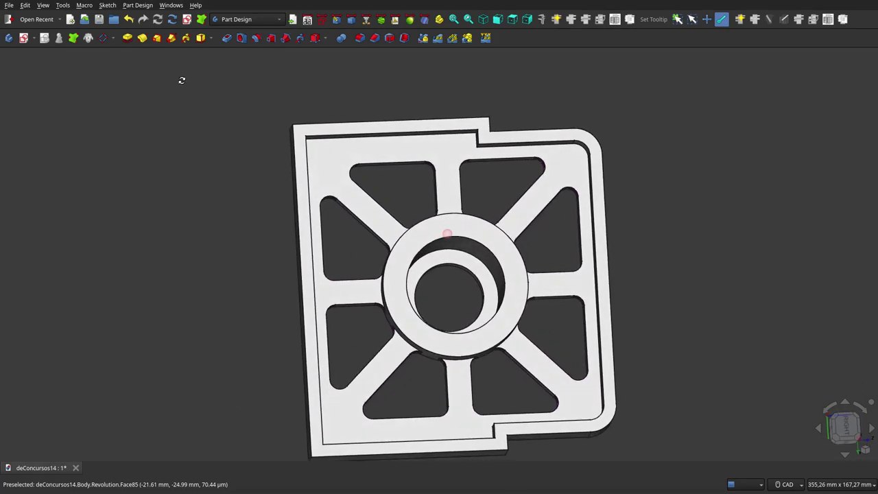
pyautogui.moveTo(425, 286)
pyautogui.mouseDown(button='middle')
pyautogui.moveTo(407, 239)
pyautogui.moveTo(451, 336)
pyautogui.moveTo(446, 295)
pyautogui.mouseUp(button='middle')
pyautogui.scroll(-3, 444, 295)
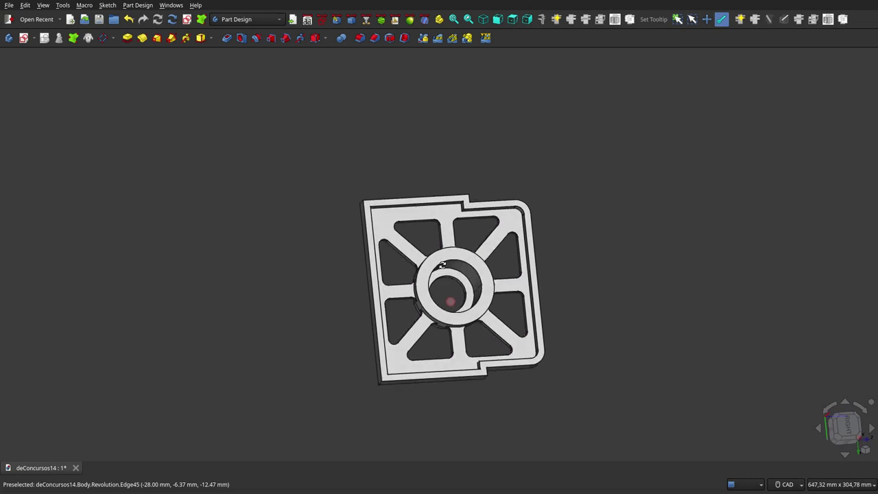